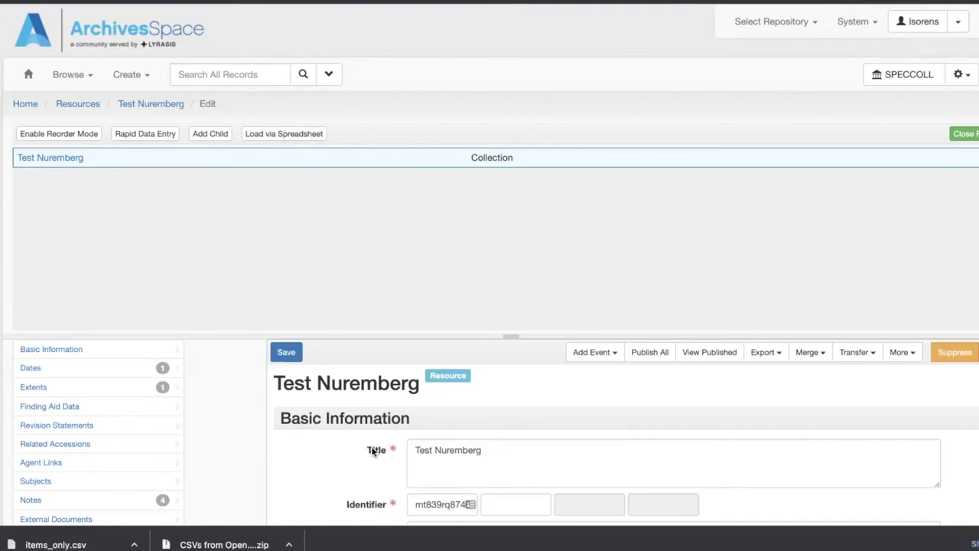
- Check the Test Nuremberg edit view, whose tree holds only the top-level Collection entry
{"action": "scroll", "coordinate": [337, 364], "scroll_direction": "down", "scroll_amount": 2}
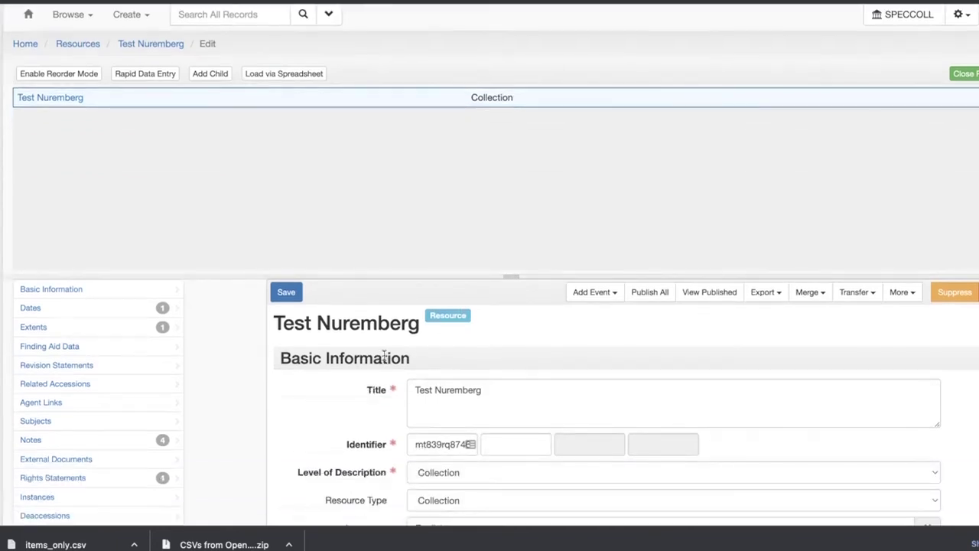
{"action": "scroll", "coordinate": [441, 313], "scroll_direction": "up", "scroll_amount": 2}
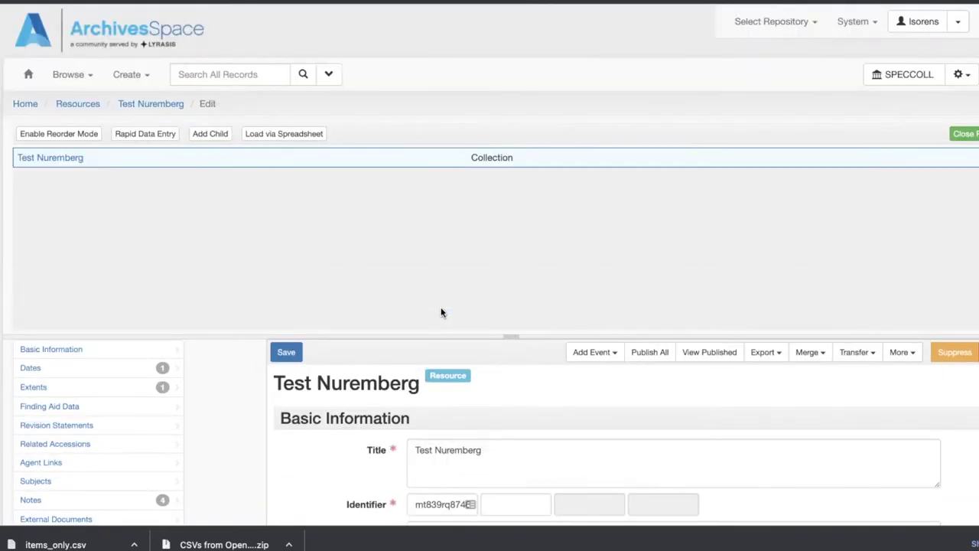
- Choose DEMO_Trial briefs_hierarchy_aspace.xlsx from Downloads in the Load via Spreadsheet dialog
{"action": "left_click", "coordinate": [304, 135]}
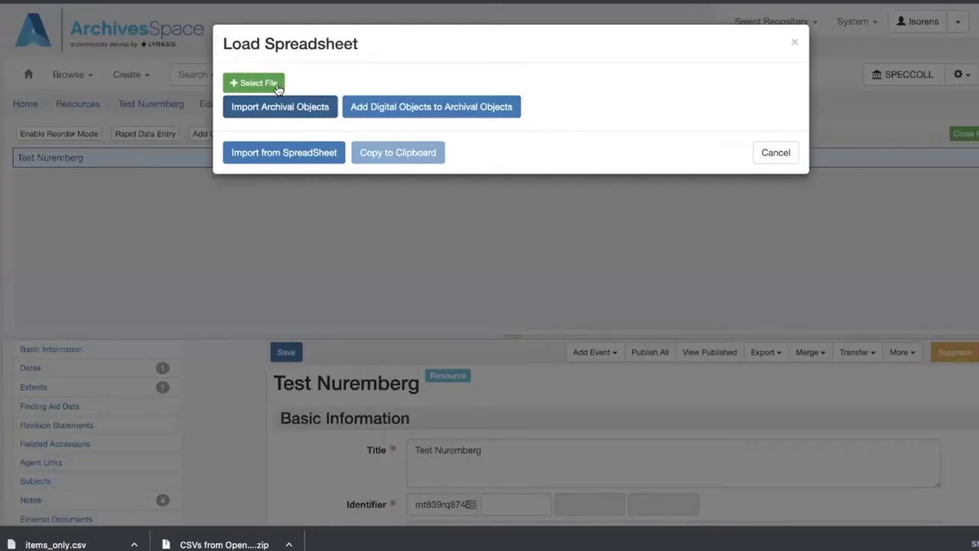
{"action": "left_click", "coordinate": [248, 82]}
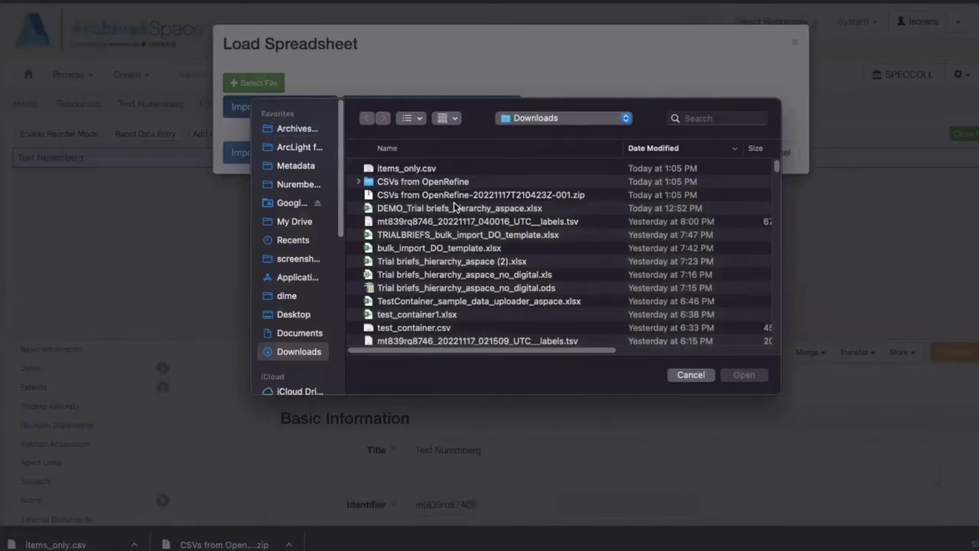
{"action": "left_click", "coordinate": [457, 208]}
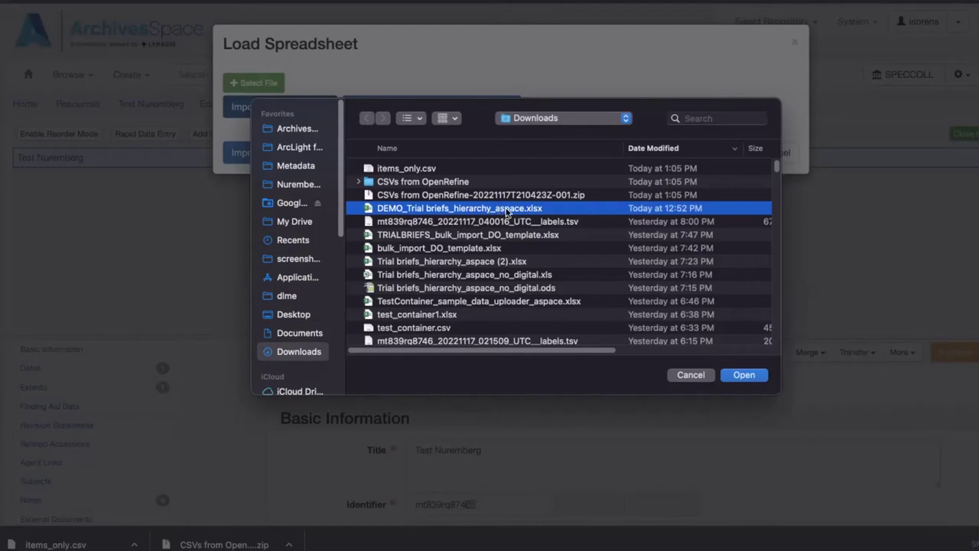
{"action": "left_click", "coordinate": [726, 375]}
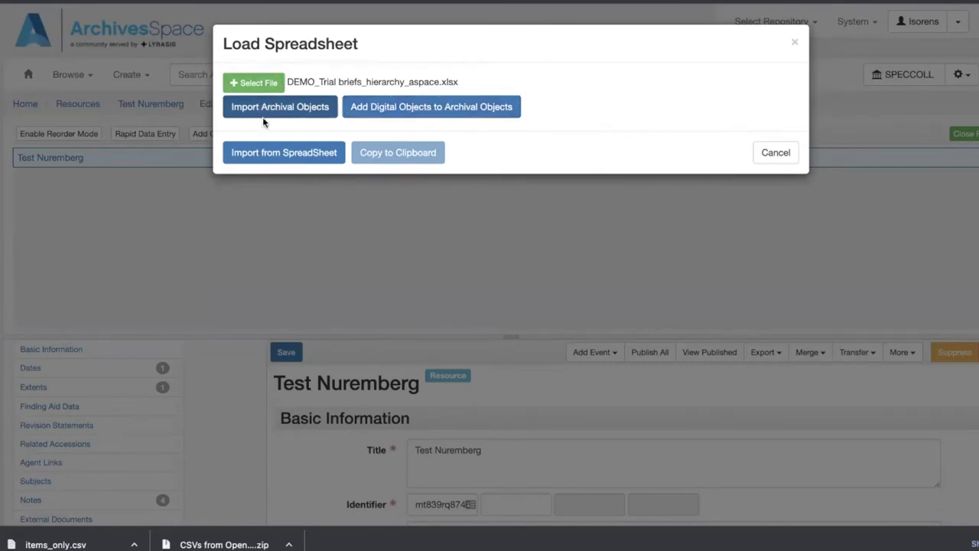
- Import the spreadsheet rows as archival objects until 'The file has been processed' appears
{"action": "left_click", "coordinate": [297, 115]}
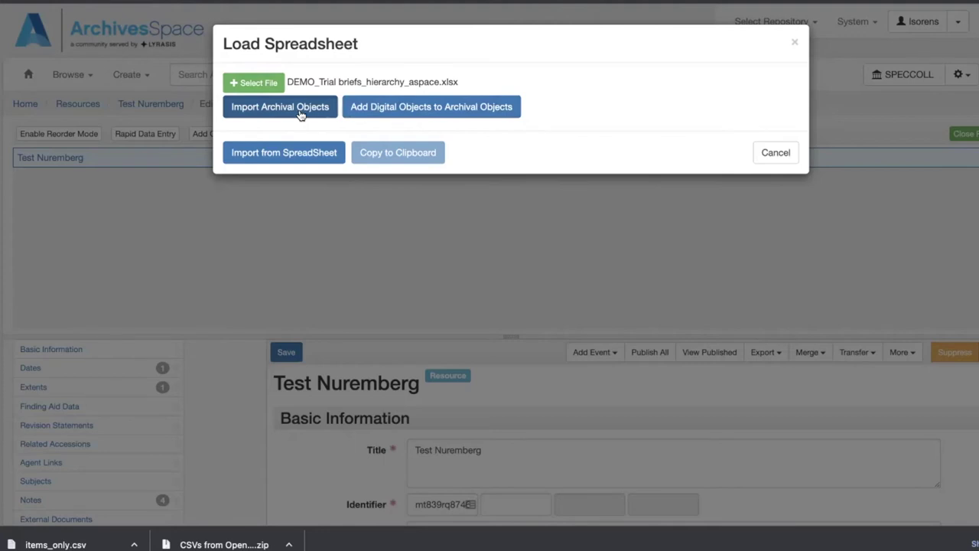
{"action": "left_click", "coordinate": [290, 153]}
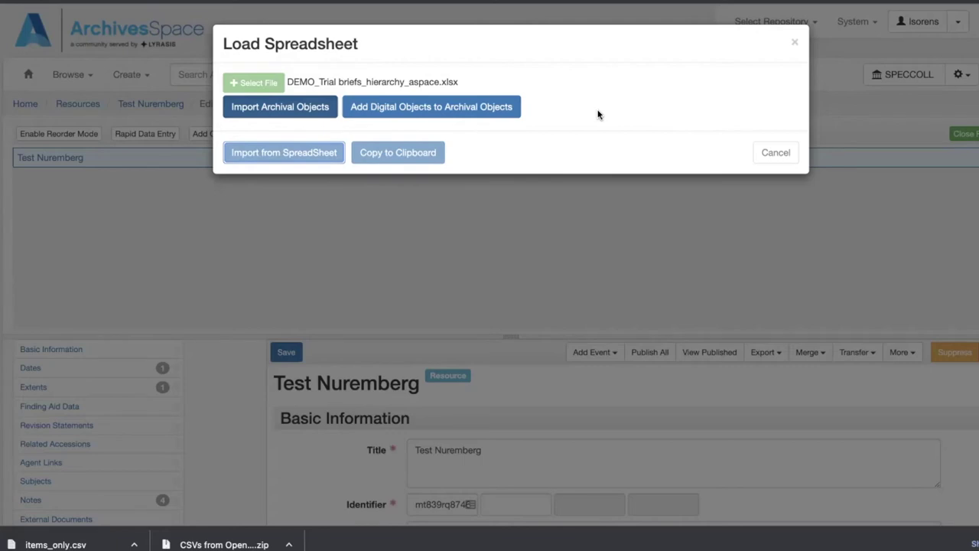
{"action": "left_click", "coordinate": [569, 83]}
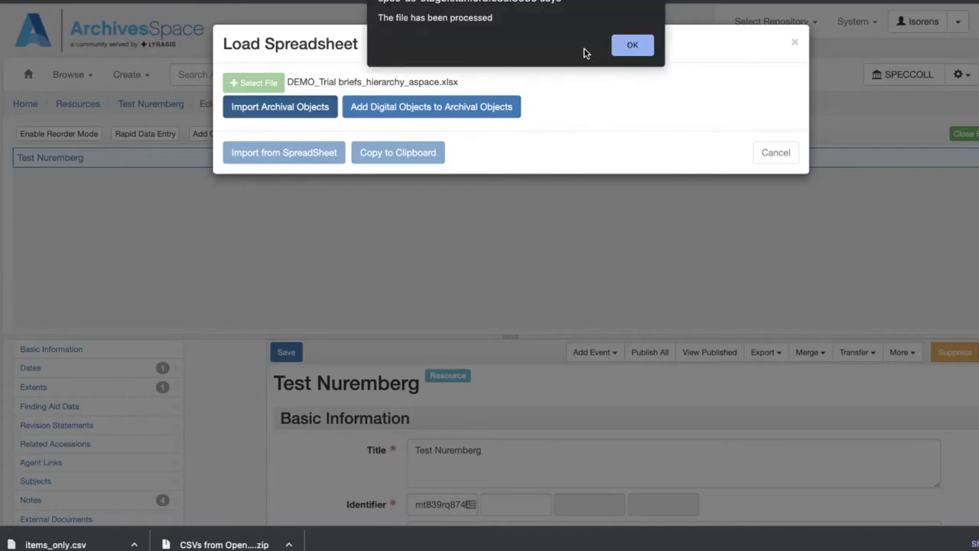
- Dismiss the processed alert and review the log of created archival objects and containers
{"action": "left_click", "coordinate": [625, 46]}
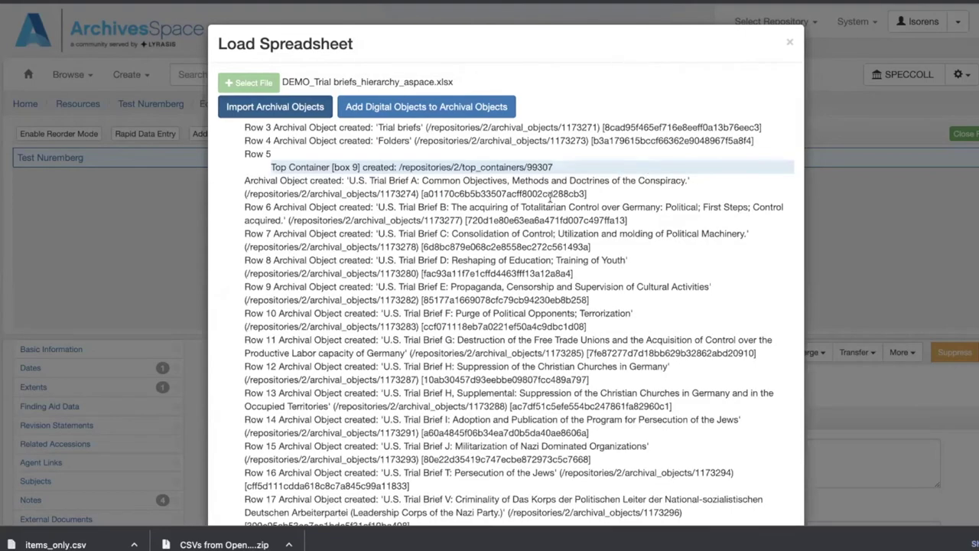
{"action": "scroll", "coordinate": [620, 181], "scroll_direction": "down", "scroll_amount": 3}
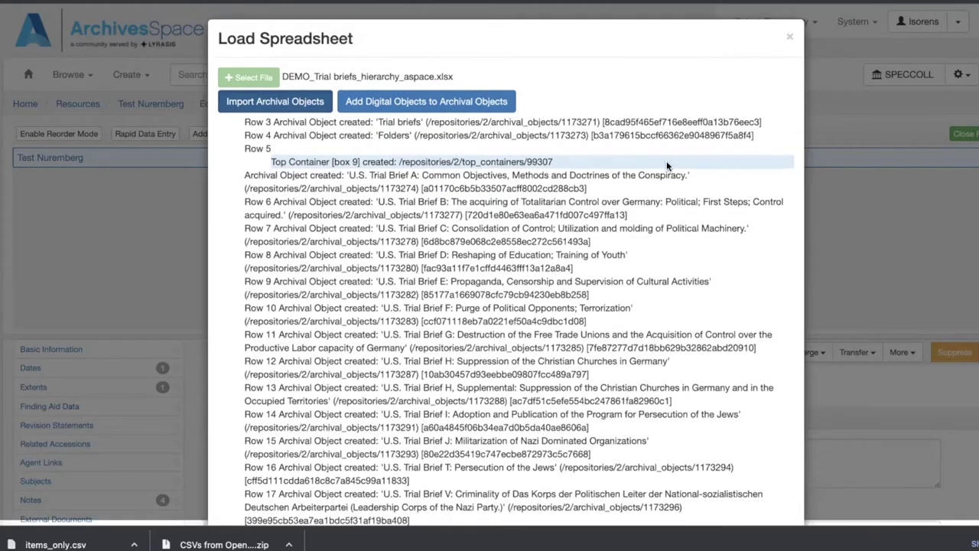
{"action": "scroll", "coordinate": [621, 181], "scroll_direction": "down", "scroll_amount": 1}
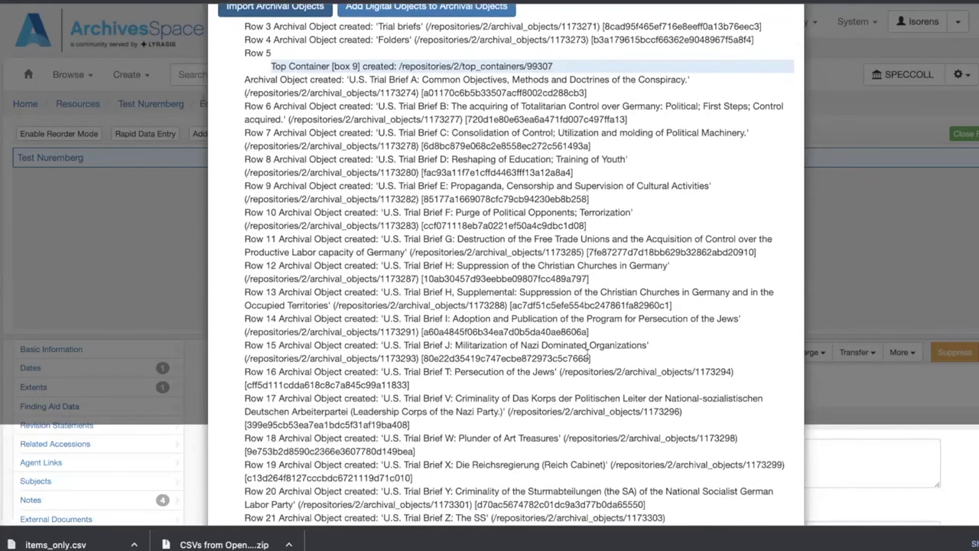
{"action": "scroll", "coordinate": [589, 250], "scroll_direction": "up", "scroll_amount": 4}
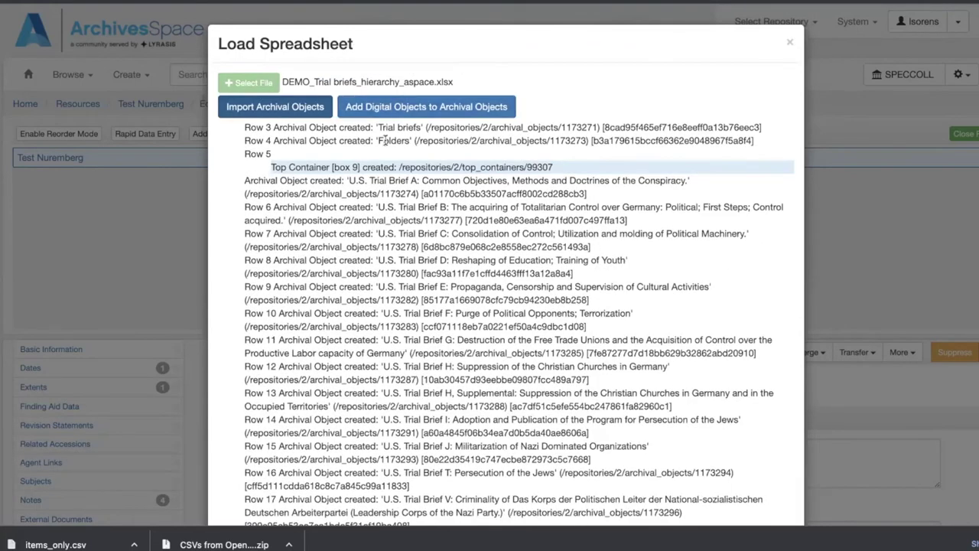
{"action": "scroll", "coordinate": [504, 217], "scroll_direction": "down", "scroll_amount": 20}
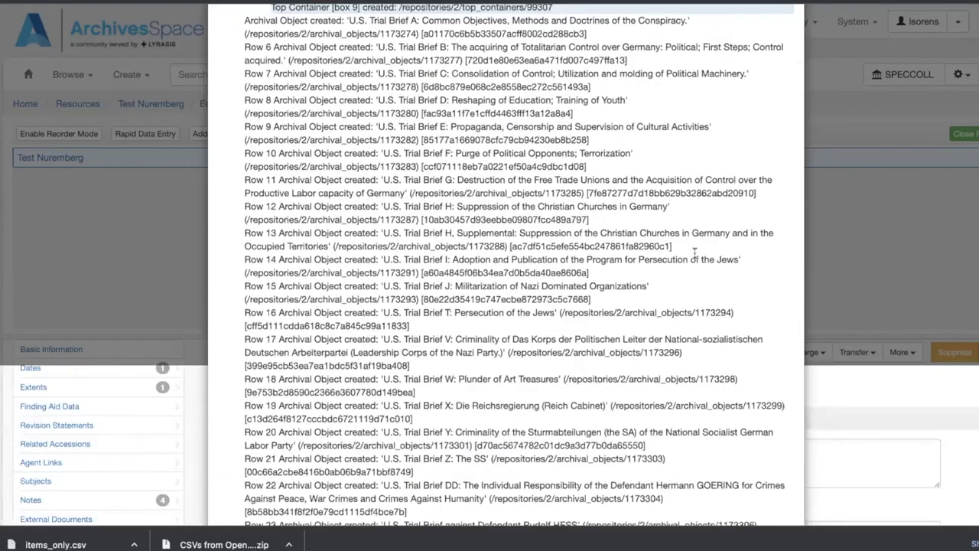
{"action": "scroll", "coordinate": [651, 262], "scroll_direction": "down", "scroll_amount": 3}
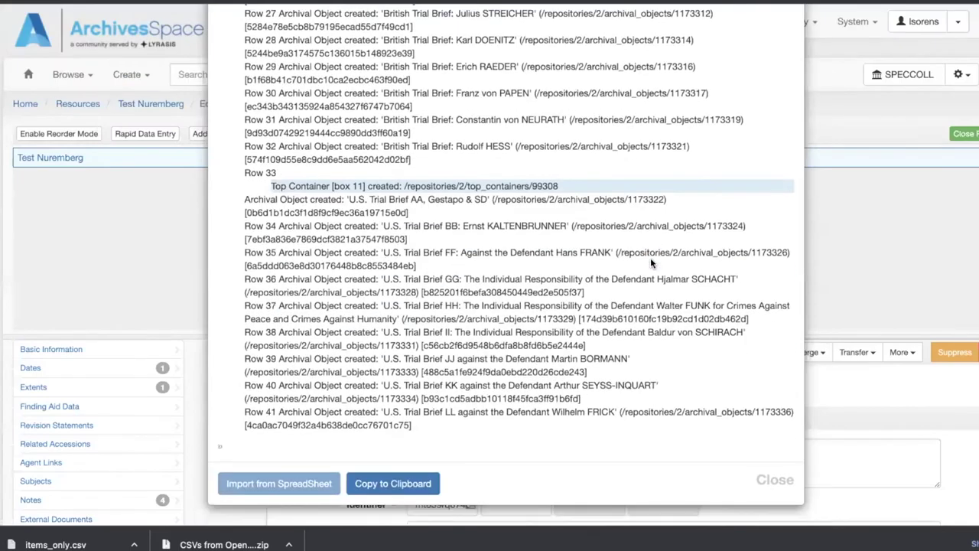
{"action": "scroll", "coordinate": [650, 257], "scroll_direction": "up", "scroll_amount": 20}
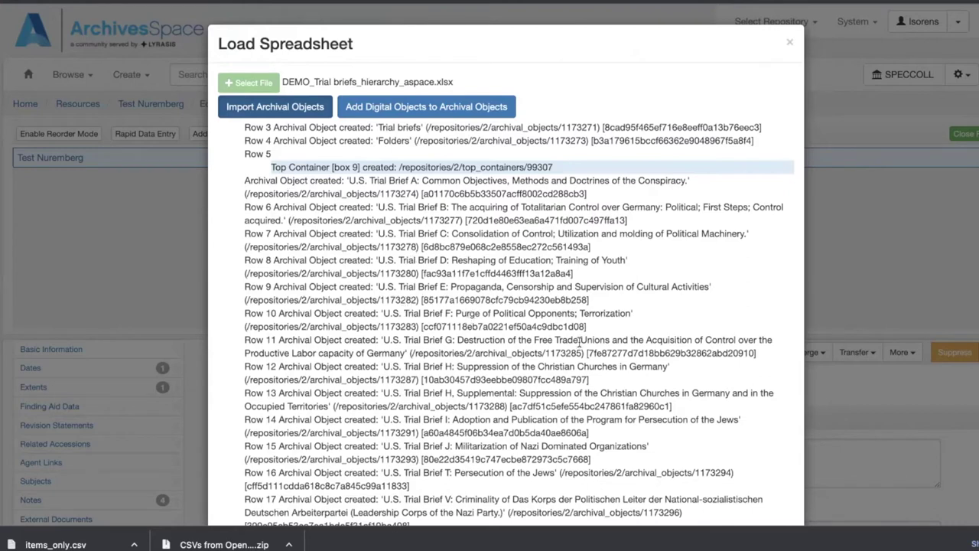
{"action": "scroll", "coordinate": [643, 325], "scroll_direction": "down", "scroll_amount": 5}
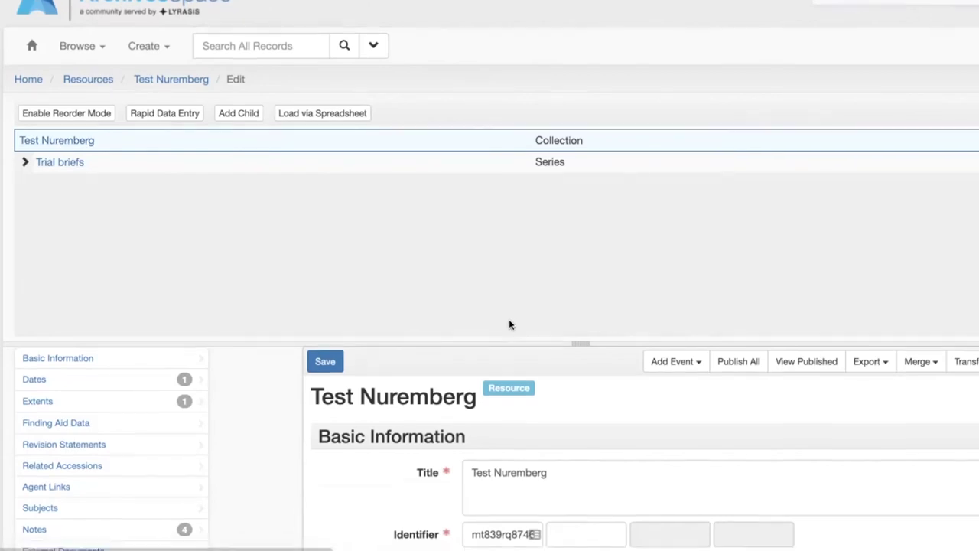
- Expand Trial briefs and its Folders sub-series to list the U.S. and British trial brief items
{"action": "scroll", "coordinate": [509, 319], "scroll_direction": "down", "scroll_amount": 6}
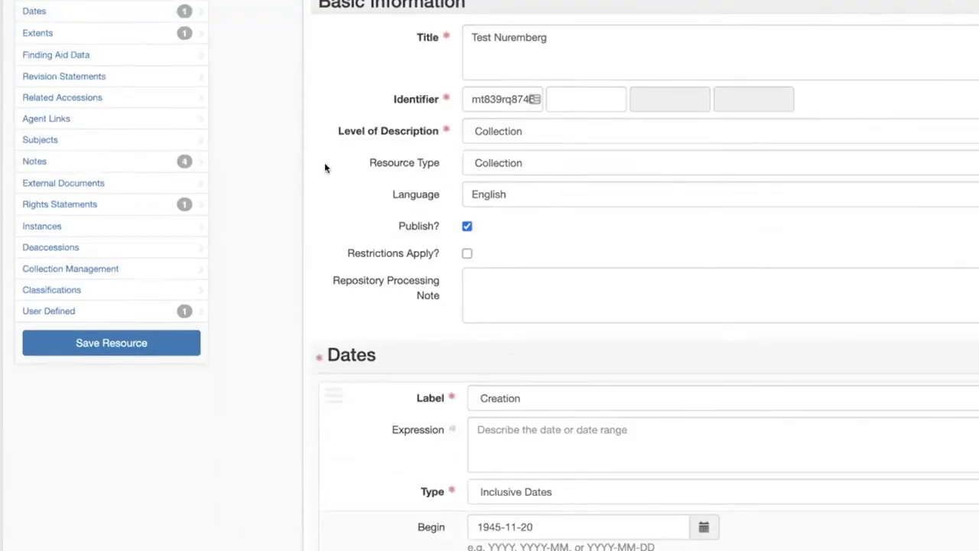
{"action": "scroll", "coordinate": [434, 463], "scroll_direction": "down", "scroll_amount": 5}
{"action": "scroll", "coordinate": [433, 451], "scroll_direction": "up", "scroll_amount": 7}
{"action": "scroll", "coordinate": [433, 449], "scroll_direction": "up", "scroll_amount": 4}
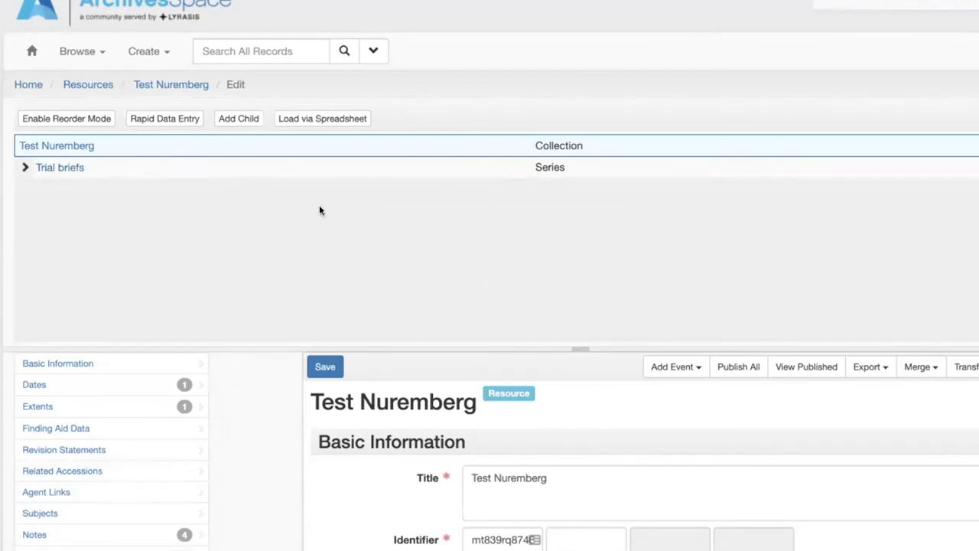
{"action": "left_click", "coordinate": [22, 168]}
{"action": "left_click", "coordinate": [37, 190]}
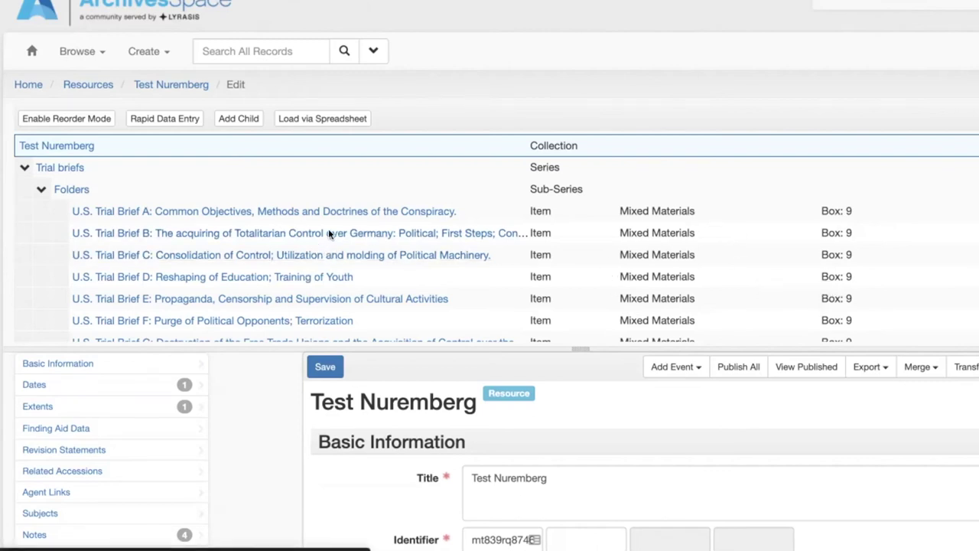
{"action": "scroll", "coordinate": [328, 230], "scroll_direction": "down", "scroll_amount": 5}
{"action": "scroll", "coordinate": [328, 233], "scroll_direction": "down", "scroll_amount": 10}
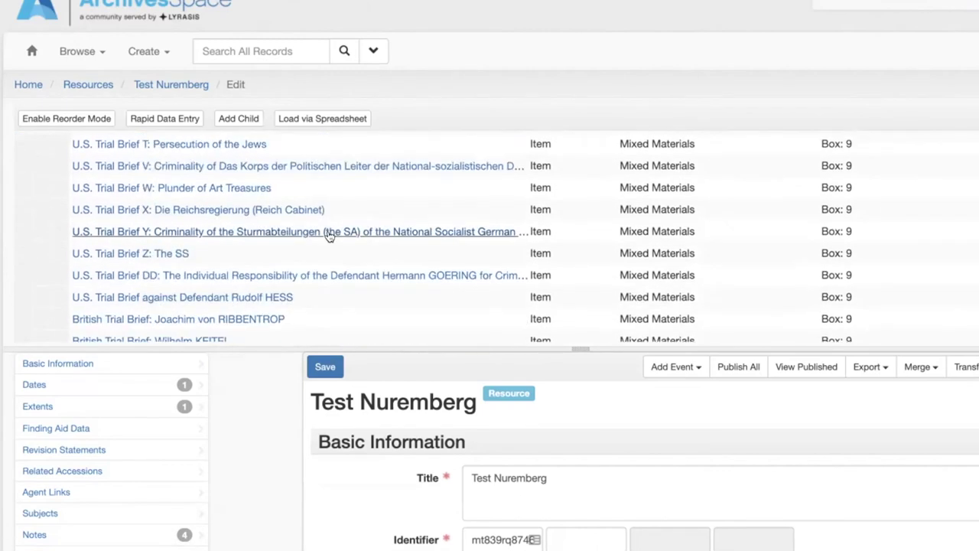
{"action": "scroll", "coordinate": [328, 236], "scroll_direction": "down", "scroll_amount": 2}
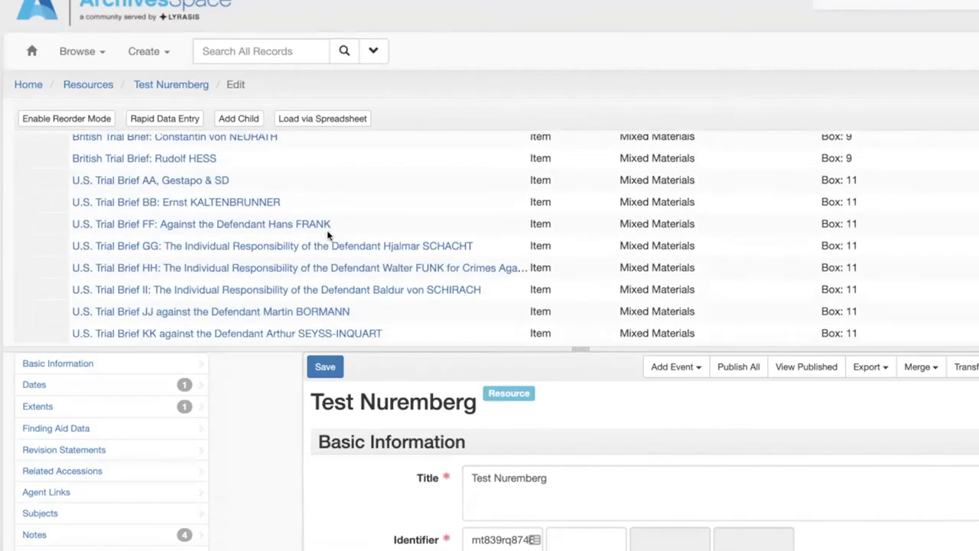
{"action": "scroll", "coordinate": [329, 237], "scroll_direction": "up", "scroll_amount": 15}
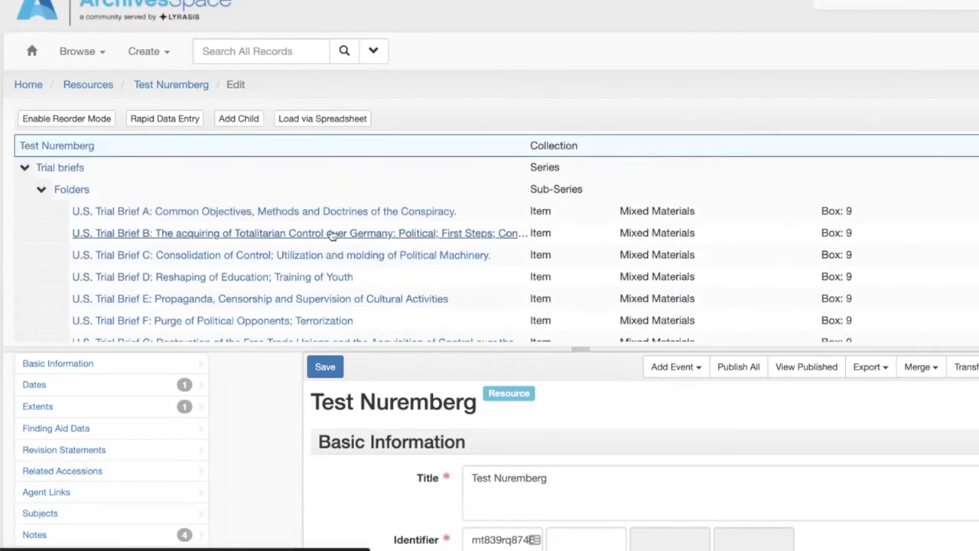
- Review the U.S. Trial Brief B record: 30 pages extent, English language, Box 9 container
{"action": "left_click", "coordinate": [332, 233]}
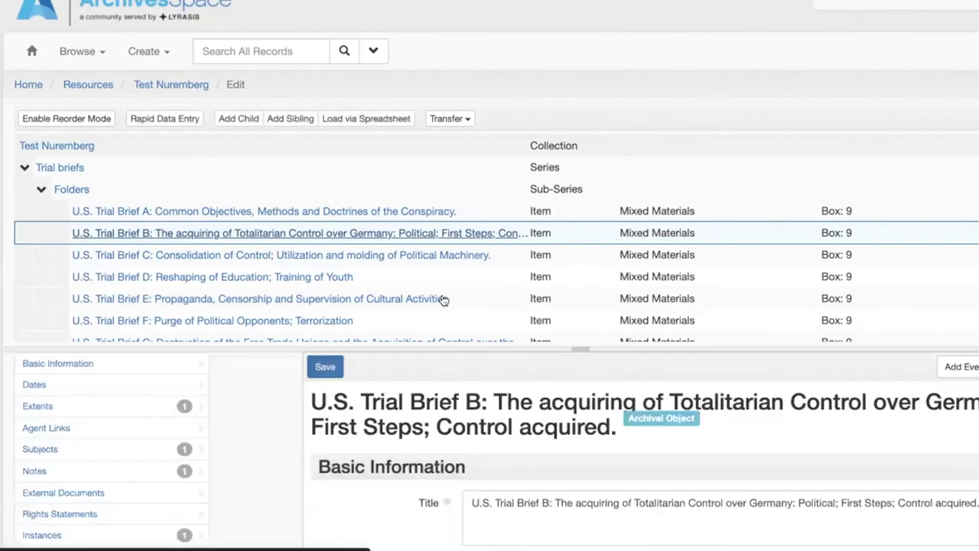
{"action": "scroll", "coordinate": [811, 394], "scroll_direction": "down", "scroll_amount": 3}
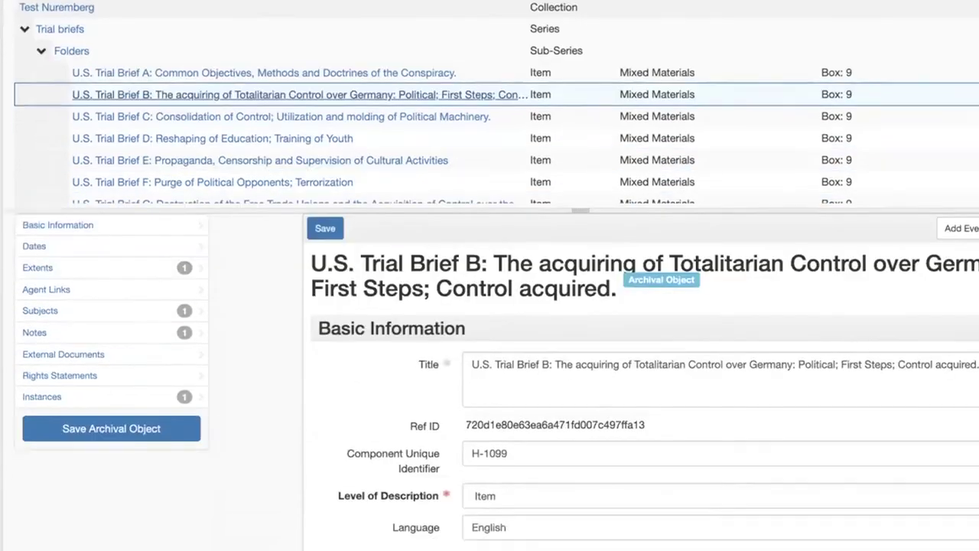
{"action": "scroll", "coordinate": [811, 395], "scroll_direction": "down", "scroll_amount": 7}
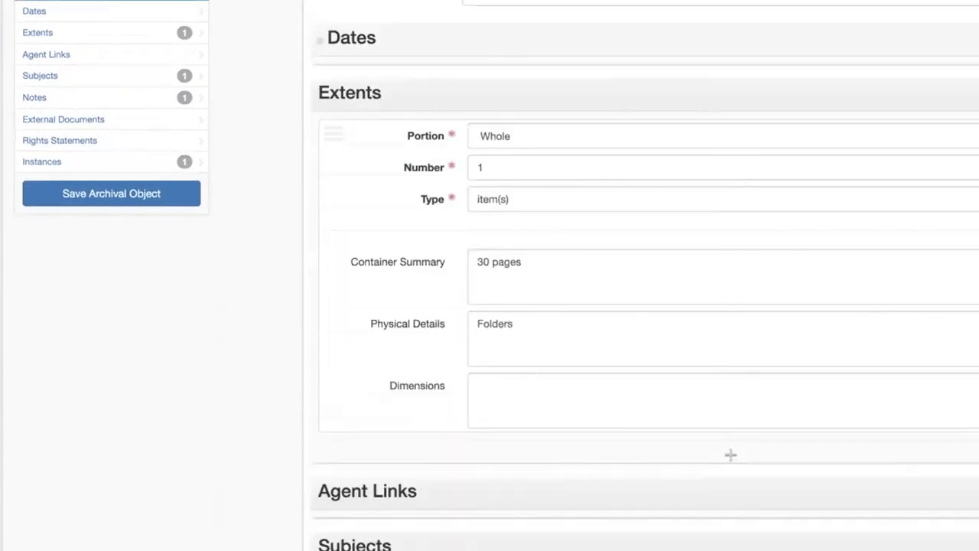
{"action": "scroll", "coordinate": [827, 354], "scroll_direction": "down", "scroll_amount": 3}
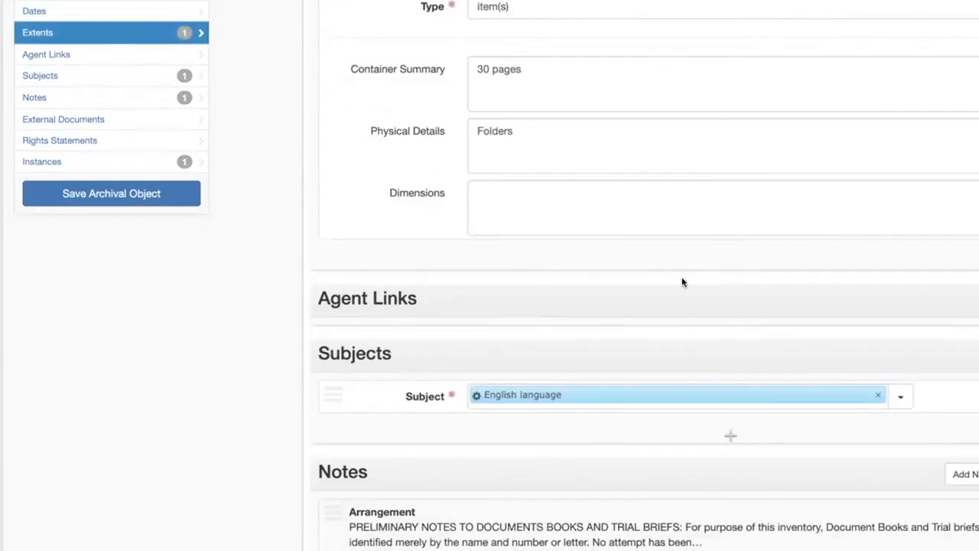
{"action": "scroll", "coordinate": [664, 344], "scroll_direction": "down", "scroll_amount": 2}
{"action": "scroll", "coordinate": [666, 344], "scroll_direction": "down", "scroll_amount": 3}
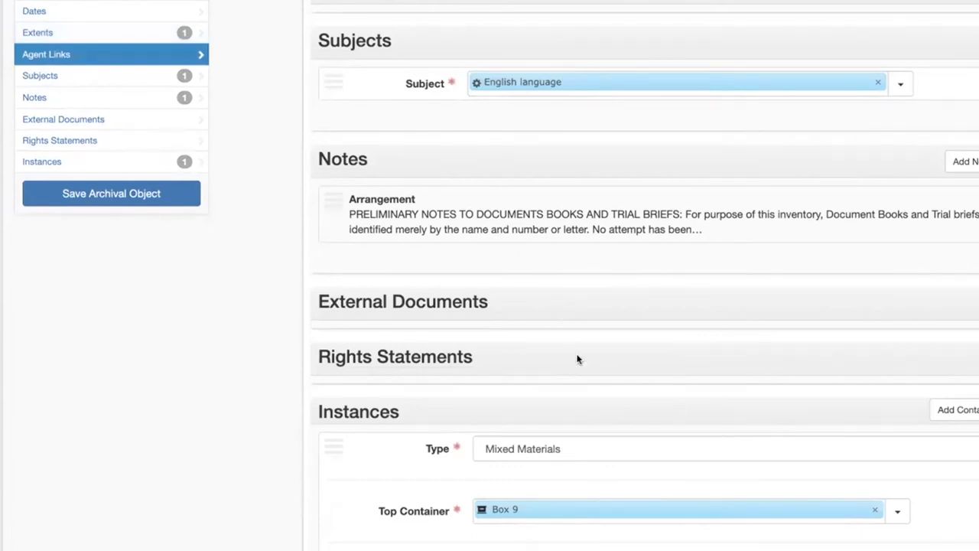
{"action": "scroll", "coordinate": [581, 371], "scroll_direction": "down", "scroll_amount": 4}
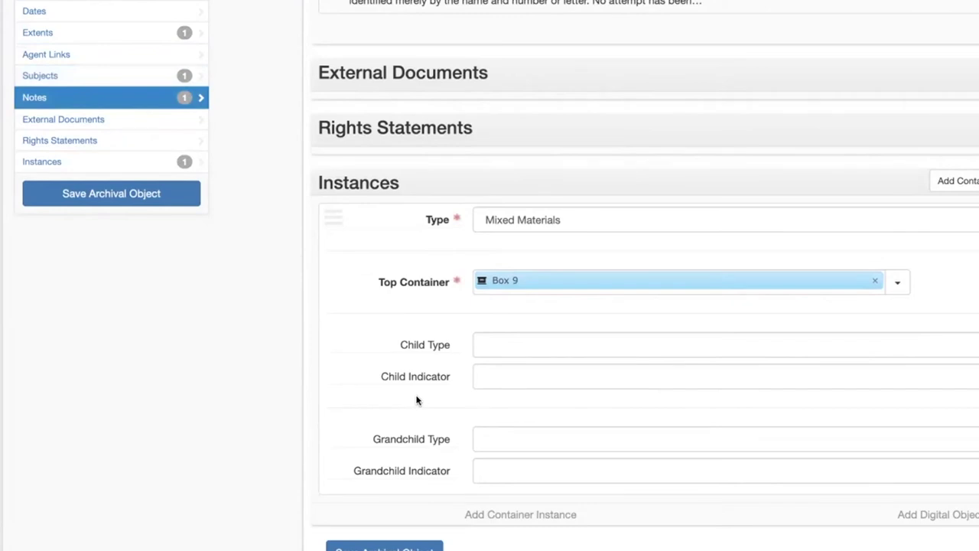
{"action": "mouse_move", "coordinate": [438, 379]}
{"action": "scroll", "coordinate": [338, 345], "scroll_direction": "up", "scroll_amount": 1}
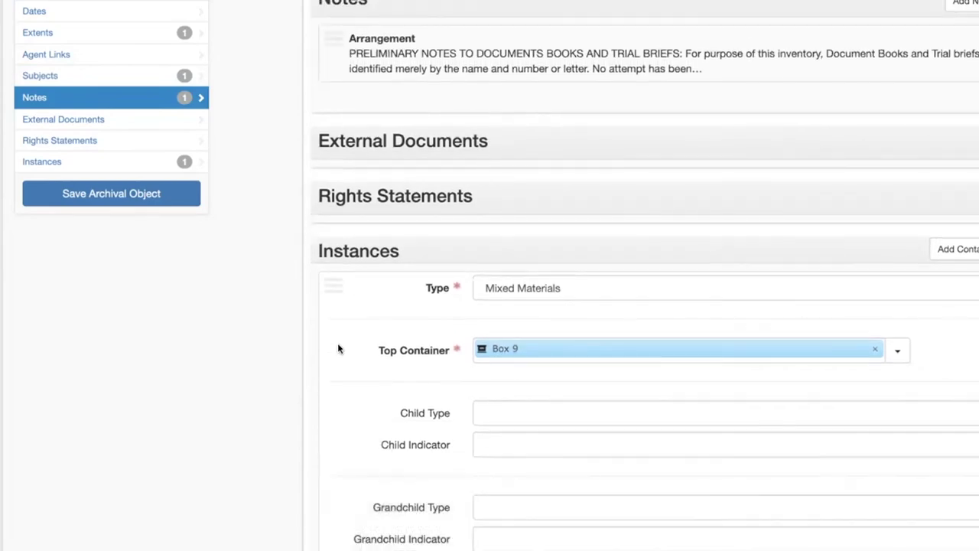
{"action": "scroll", "coordinate": [298, 420], "scroll_direction": "up", "scroll_amount": 4}
{"action": "scroll", "coordinate": [299, 420], "scroll_direction": "up", "scroll_amount": 12}
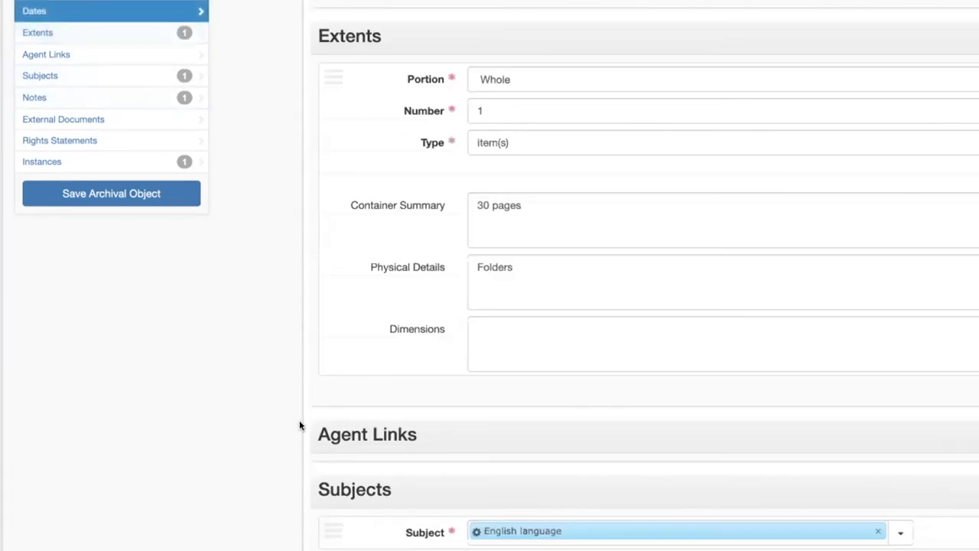
{"action": "scroll", "coordinate": [303, 426], "scroll_direction": "up", "scroll_amount": 3}
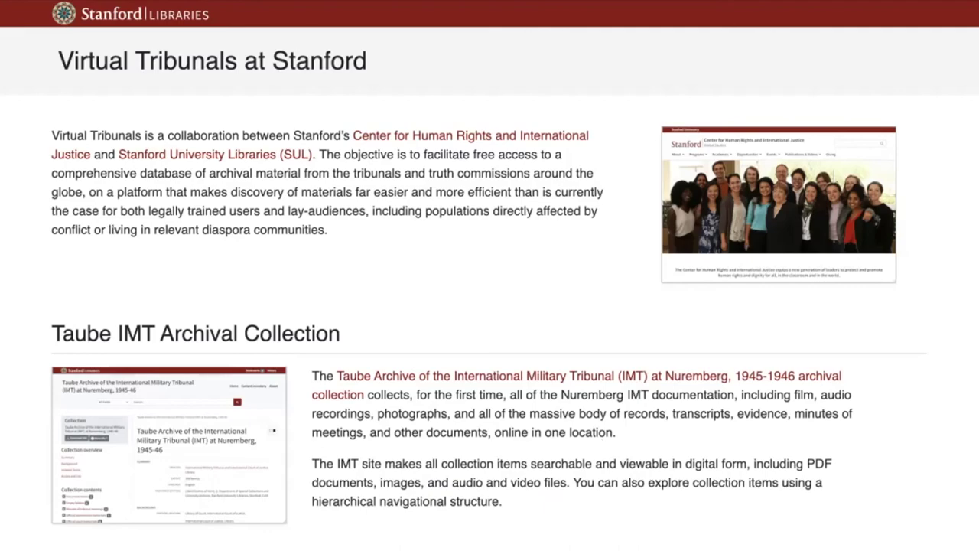
{"action": "scroll", "coordinate": [174, 197], "scroll_direction": "down", "scroll_amount": 3}
{"action": "scroll", "coordinate": [468, 376], "scroll_direction": "up", "scroll_amount": 3}
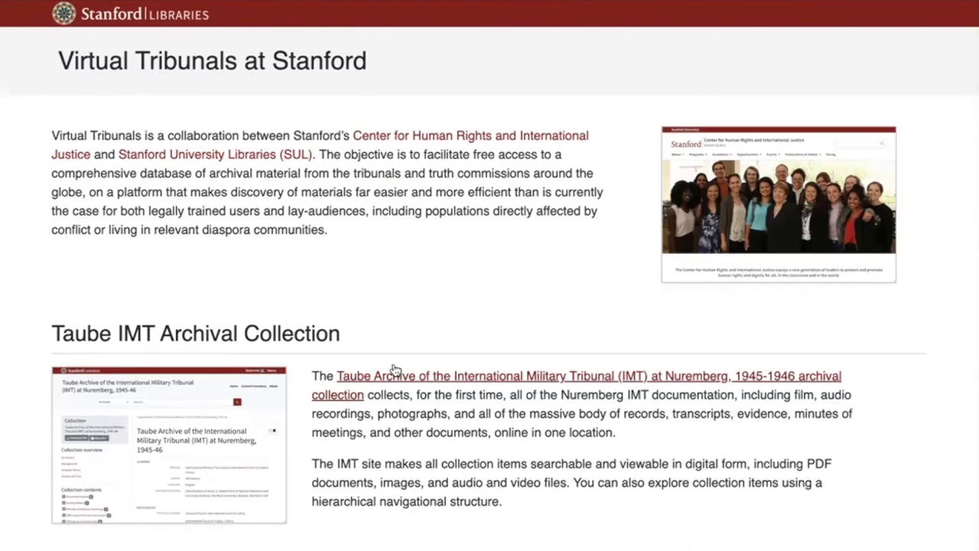
{"action": "left_click", "coordinate": [394, 373]}
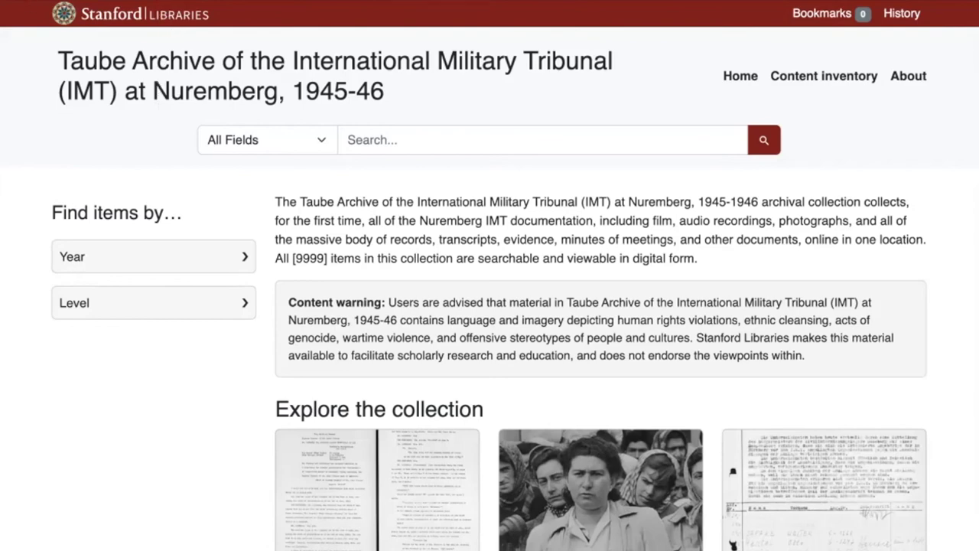
{"action": "left_click", "coordinate": [65, 6]}
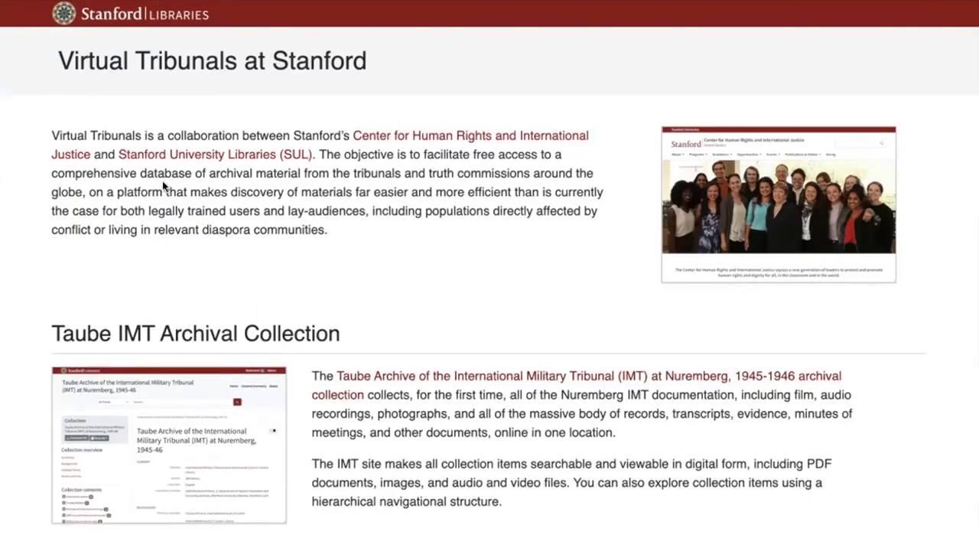